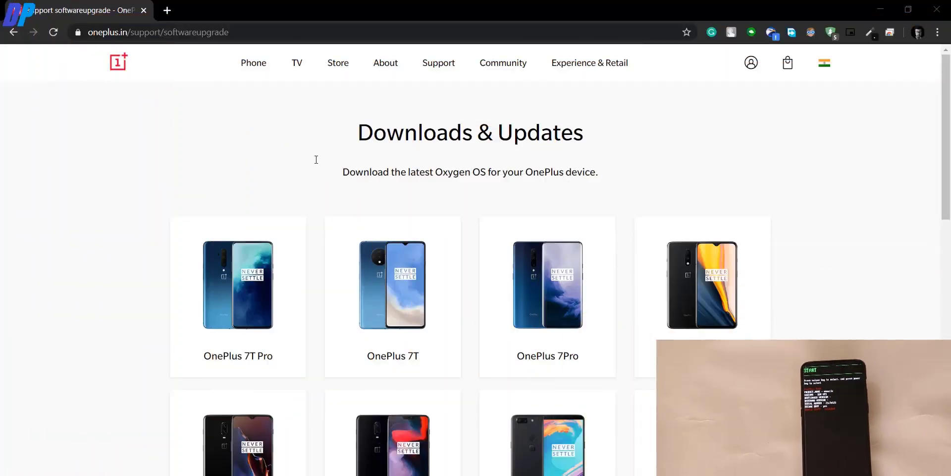
Check the support page's full address, then open the OnePlus 7 software download page.
{"action": "left_click", "coordinate": [240, 32]}
{"action": "key", "text": "End"}
{"action": "left_click", "coordinate": [256, 134]}
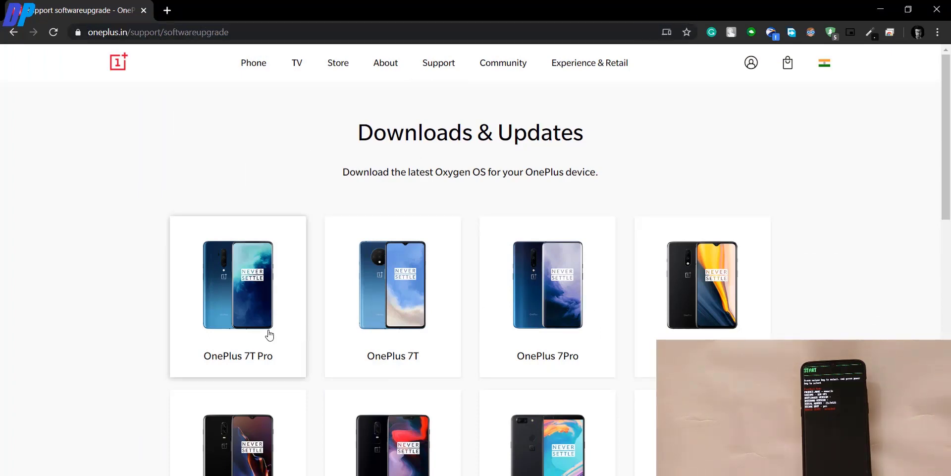
{"action": "left_click", "coordinate": [691, 309]}
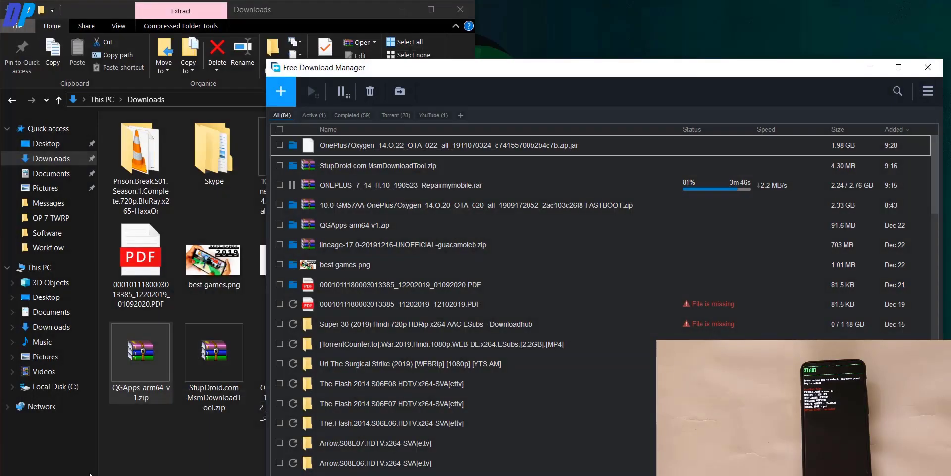
Show the downloaded OnePlus7Oxygen file in its folder and close the download manager.
{"action": "left_click", "coordinate": [292, 150]}
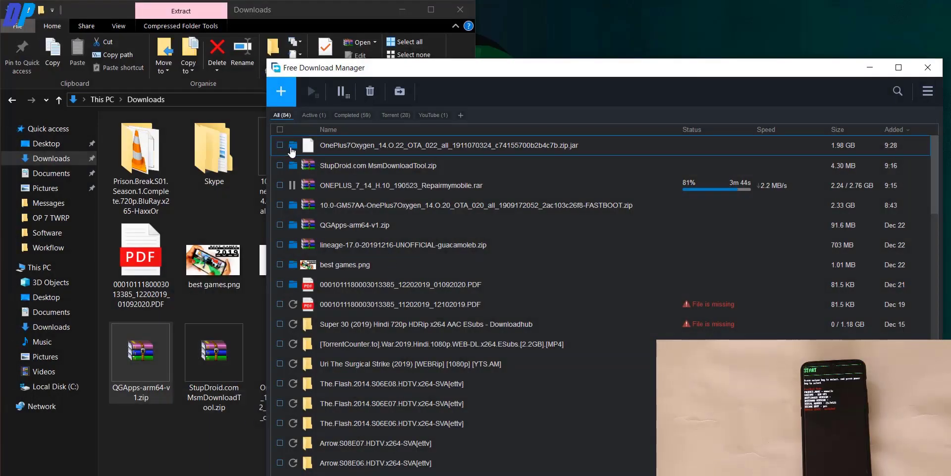
{"action": "left_click", "coordinate": [291, 149]}
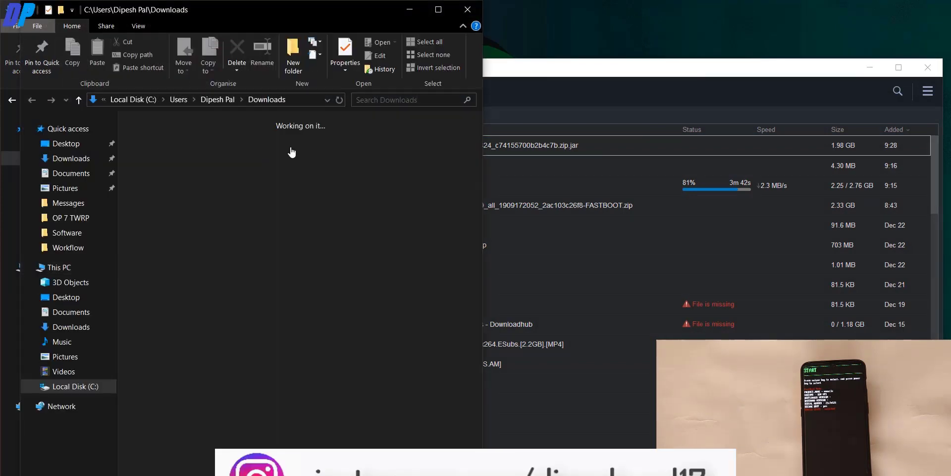
{"action": "left_click", "coordinate": [928, 67]}
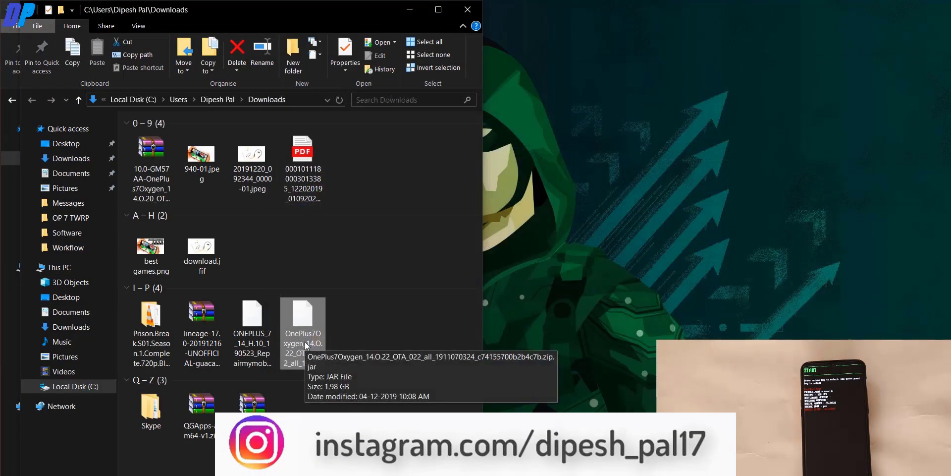
Rename the OnePlus7Oxygen file, removing the trailing .jar so it ends in .zip.
{"action": "right_click", "coordinate": [306, 346]}
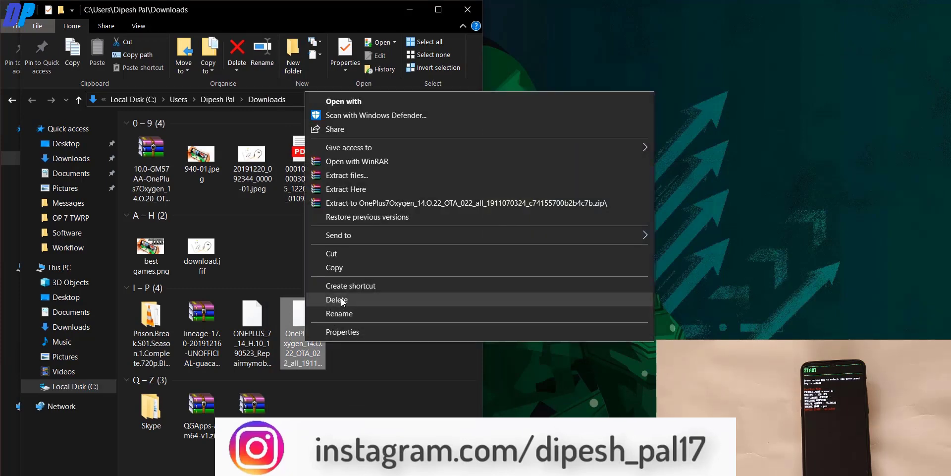
{"action": "left_click", "coordinate": [342, 313]}
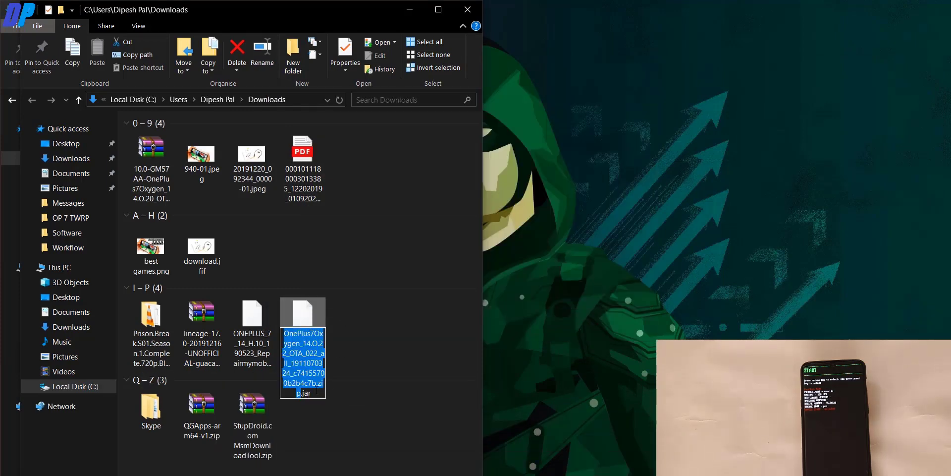
{"action": "left_click", "coordinate": [321, 393]}
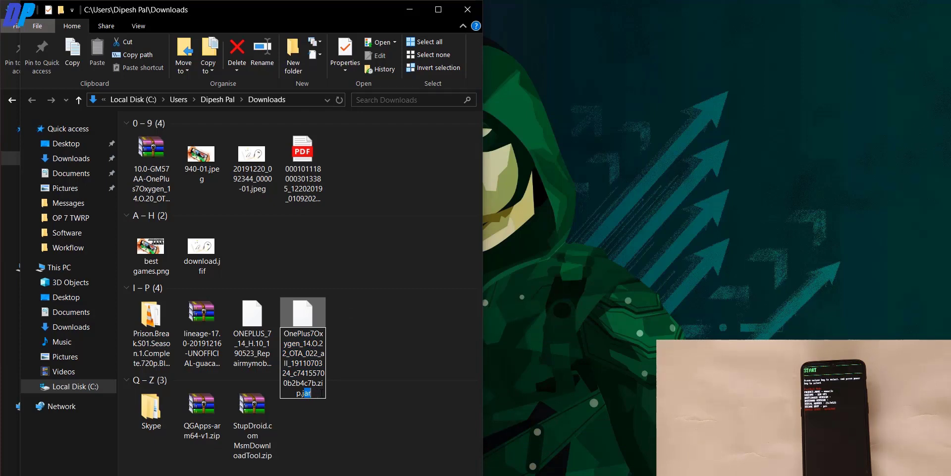
{"action": "key", "text": "BackSpace"}
{"action": "key", "text": "BackSpace"}
{"action": "key", "text": "BackSpace"}
{"action": "key", "text": "Return"}
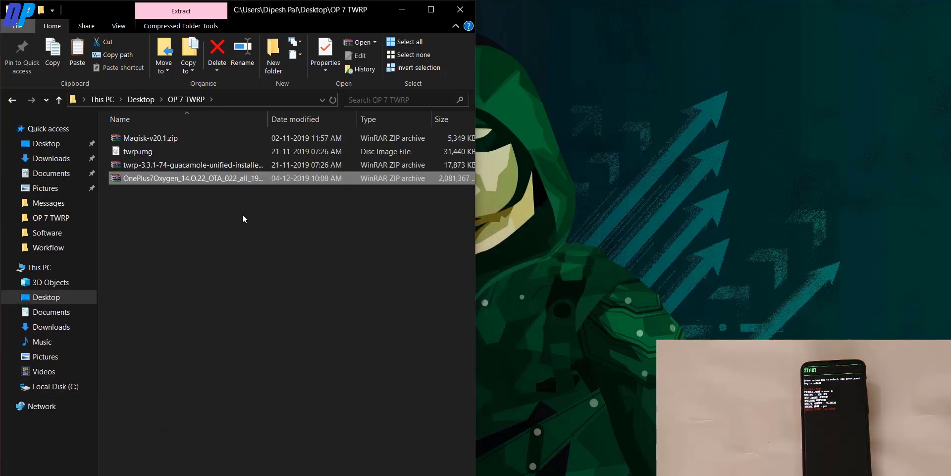
Accept the .zip extension change and turn on display of file name extensions.
{"action": "left_click", "coordinate": [243, 214]}
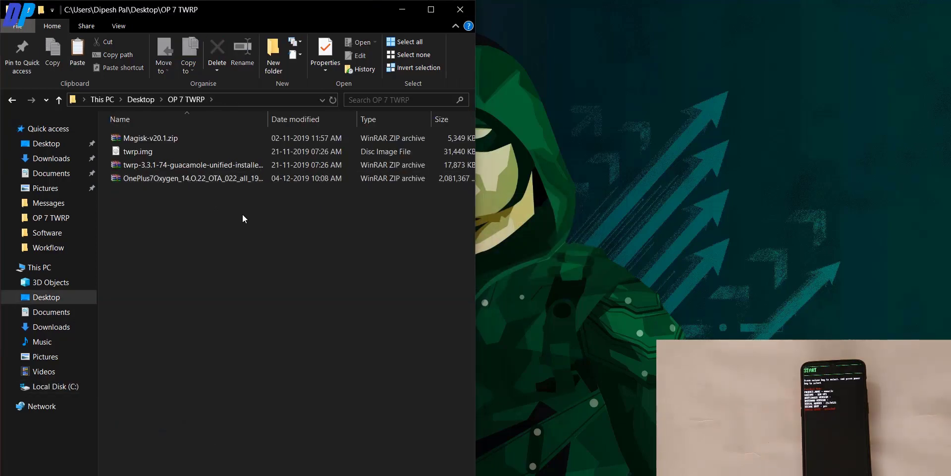
{"action": "left_click", "coordinate": [238, 179]}
{"action": "left_click", "coordinate": [239, 179]}
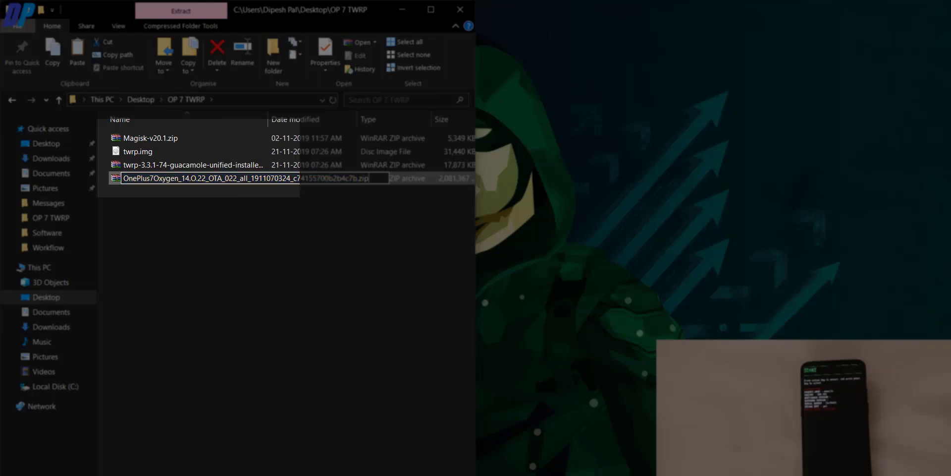
{"action": "left_click", "coordinate": [379, 196]}
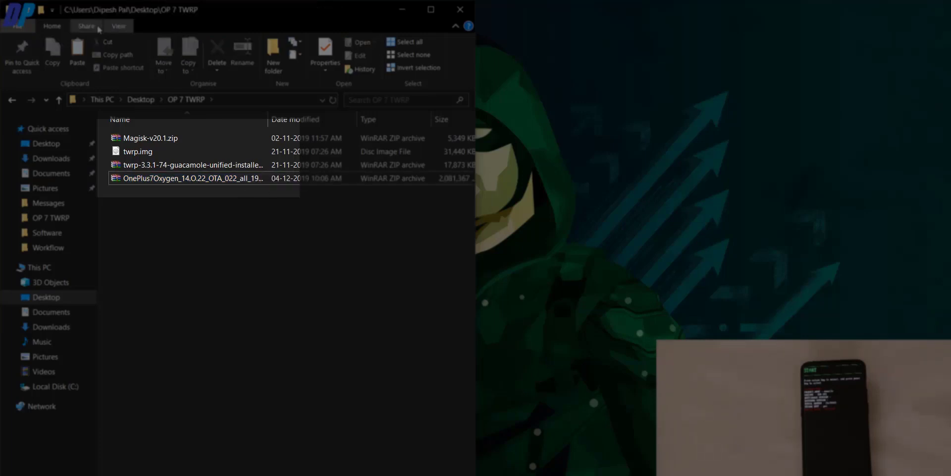
{"action": "left_click", "coordinate": [120, 28]}
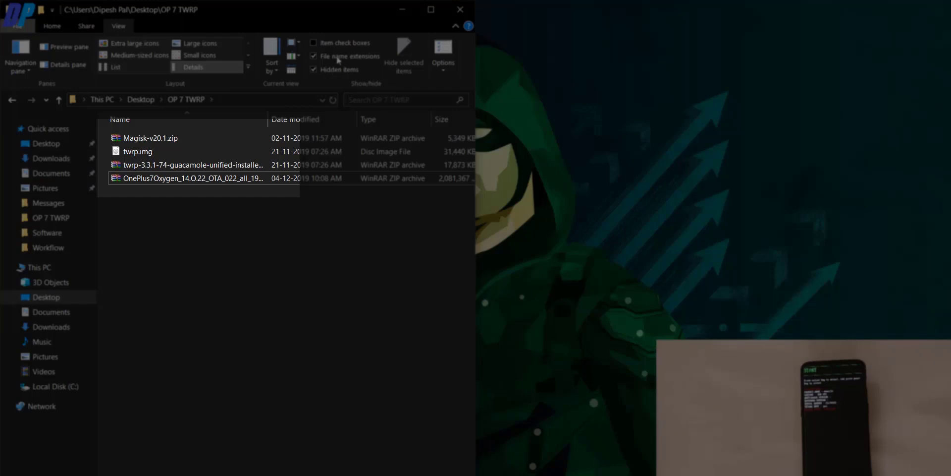
{"action": "left_click", "coordinate": [340, 58]}
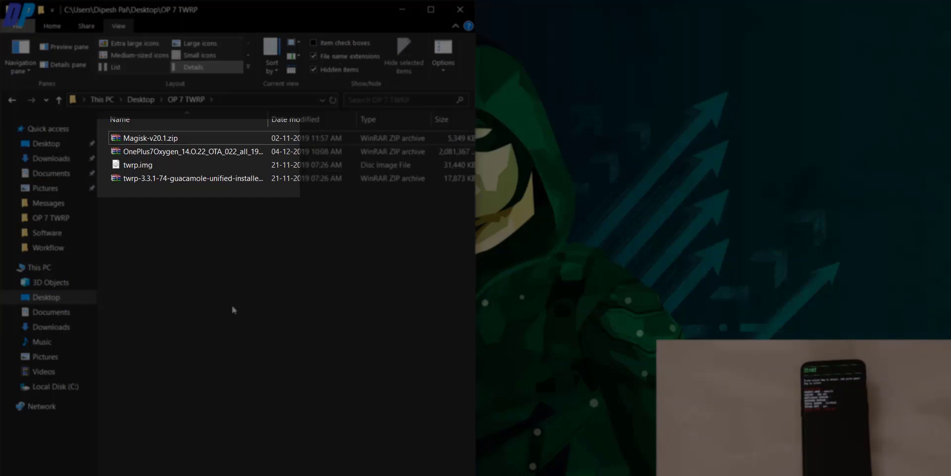
Review the four files: twrp.img, Magisk-v20.1.zip, the TWRP installer and the OTA zip.
{"action": "left_click", "coordinate": [140, 167]}
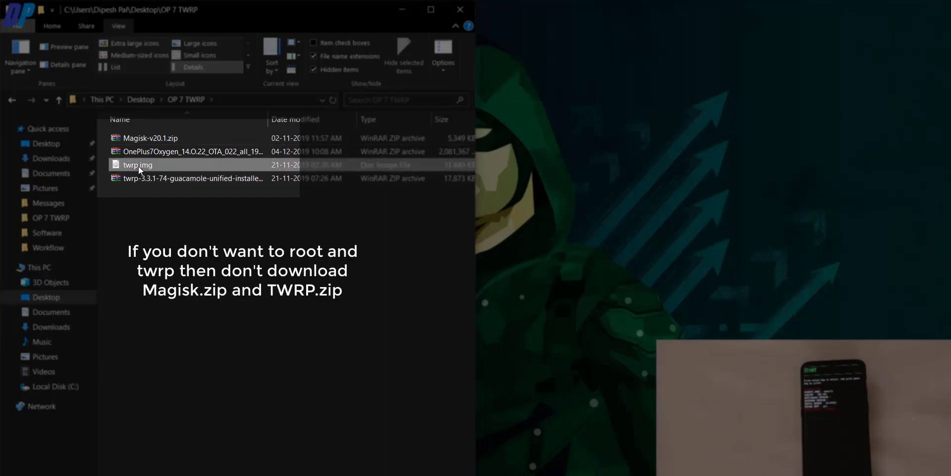
{"action": "left_click_drag", "start_coordinate": [149, 242], "coordinate": [177, 117]}
{"action": "left_click", "coordinate": [188, 357]}
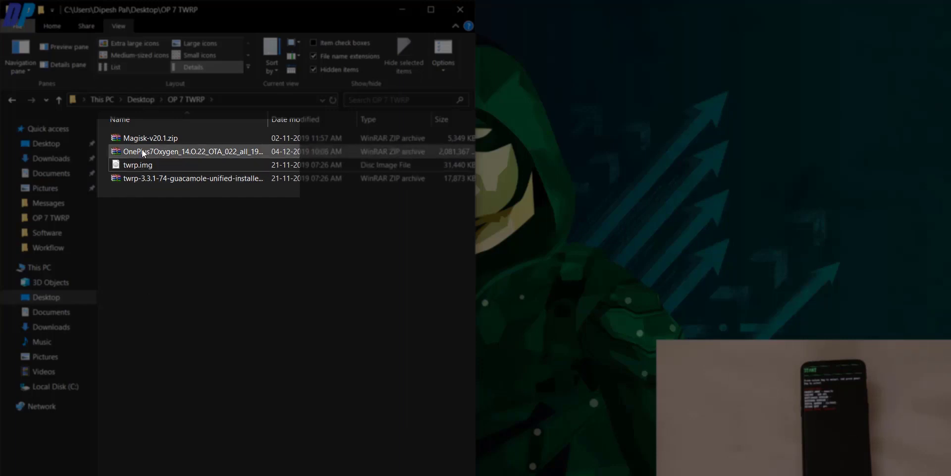
{"action": "left_click", "coordinate": [152, 142]}
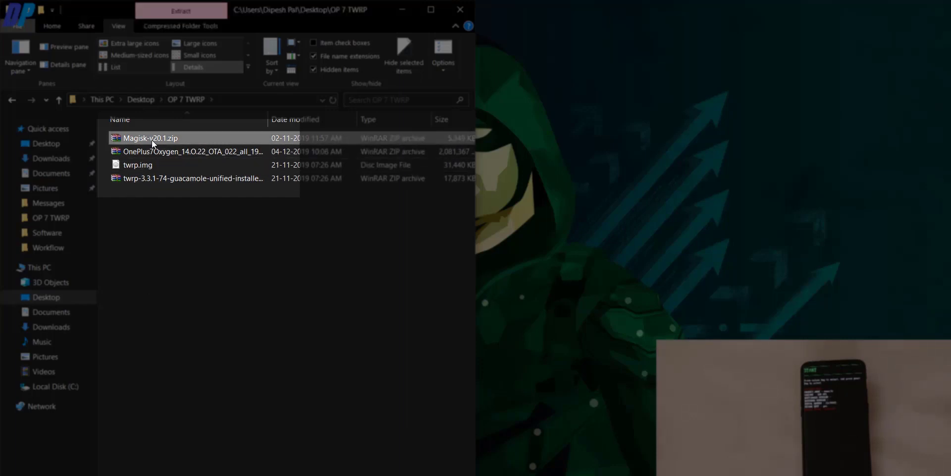
{"action": "left_click", "coordinate": [150, 180]}
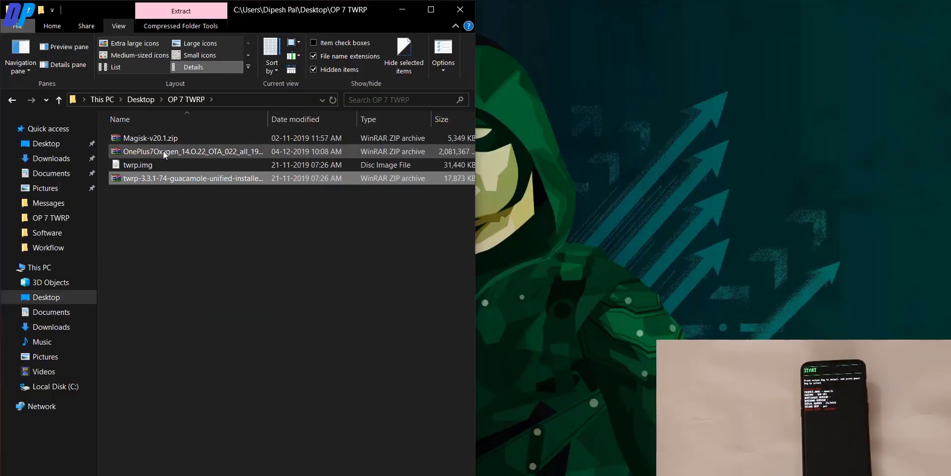
{"action": "left_click", "coordinate": [163, 153]}
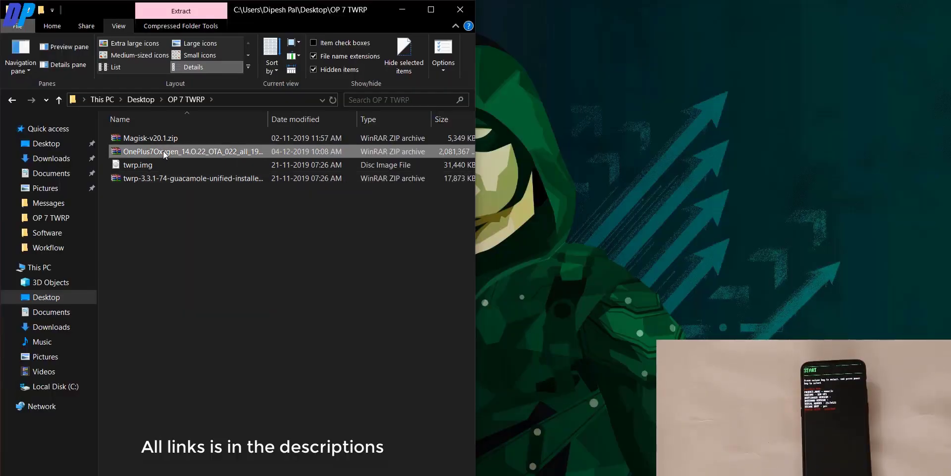
{"action": "key", "text": "shift+Down"}
{"action": "left_click", "coordinate": [207, 180], "text": "shift"}
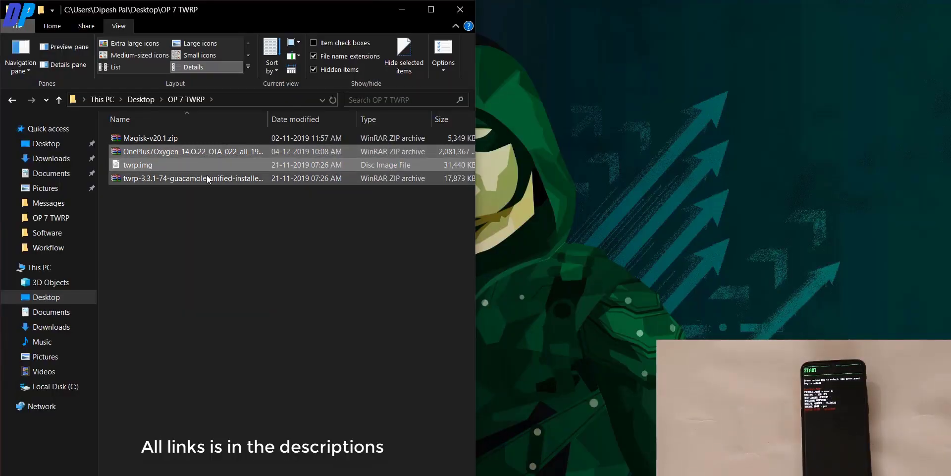
{"action": "key", "text": "shift+Up"}
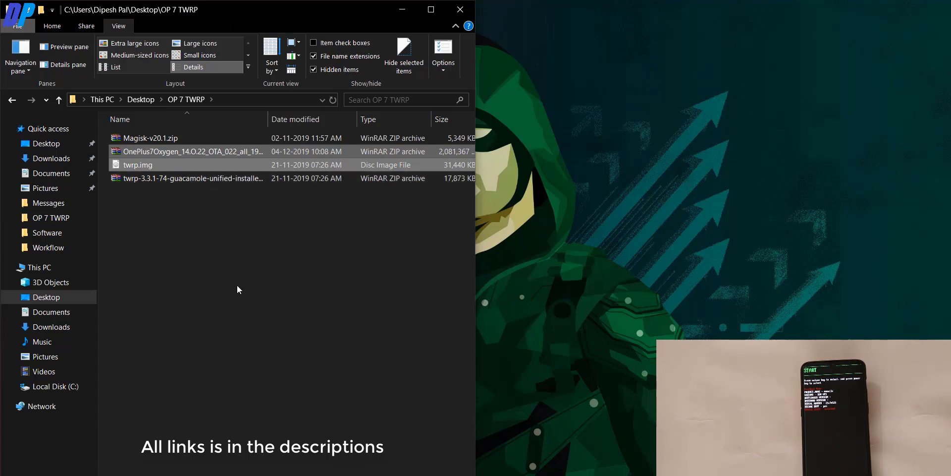
{"action": "left_click", "coordinate": [237, 284]}
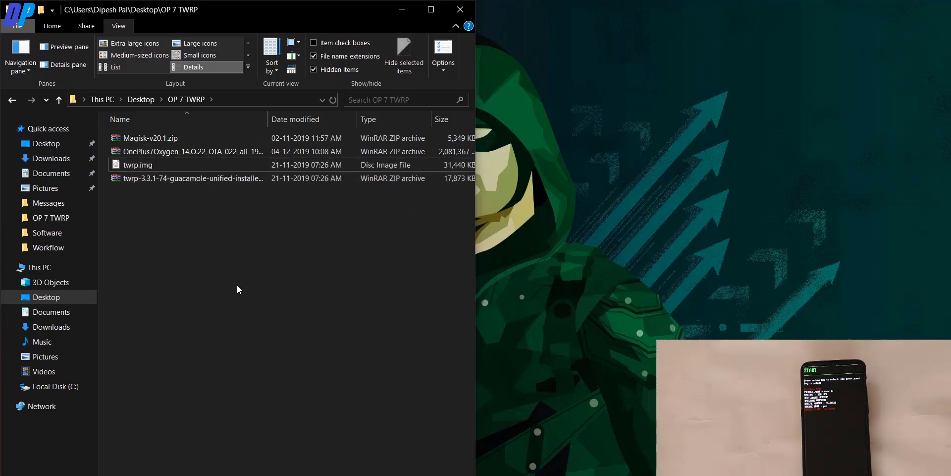
Maximize the OP 7 TWRP window, select its files and select the address bar path.
{"action": "left_click", "coordinate": [431, 9]}
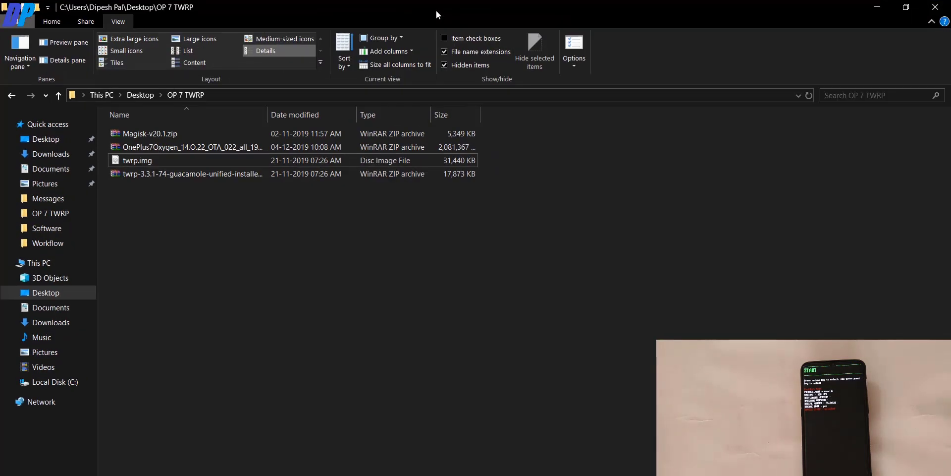
{"action": "left_click", "coordinate": [273, 165]}
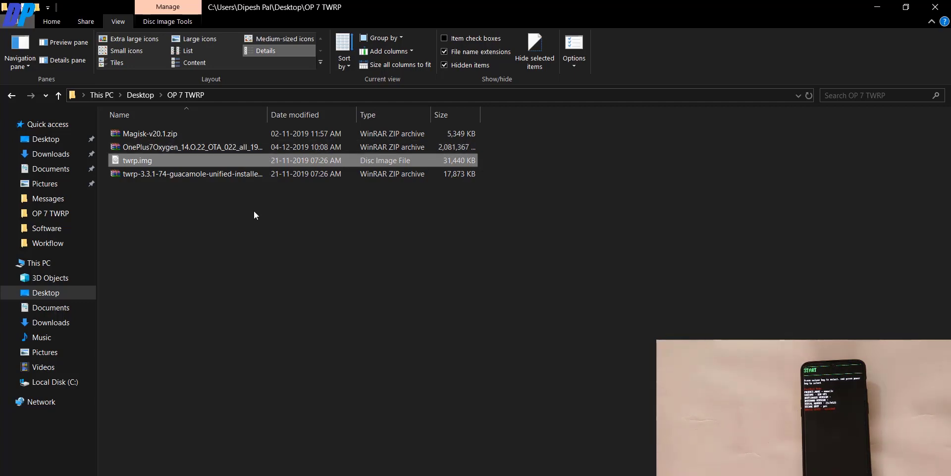
{"action": "mouse_move", "coordinate": [252, 216]}
{"action": "left_mouse_down"}
{"action": "mouse_move", "coordinate": [229, 173]}
{"action": "mouse_move", "coordinate": [242, 222]}
{"action": "left_mouse_up"}
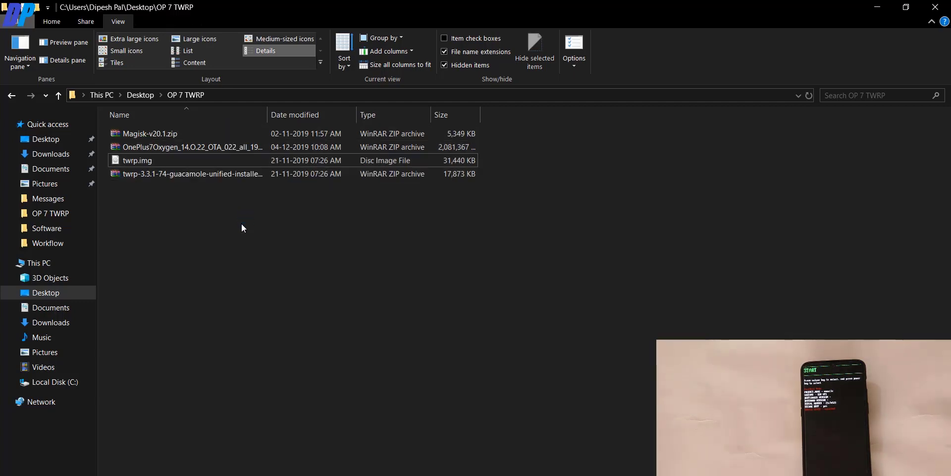
{"action": "left_click", "coordinate": [246, 93]}
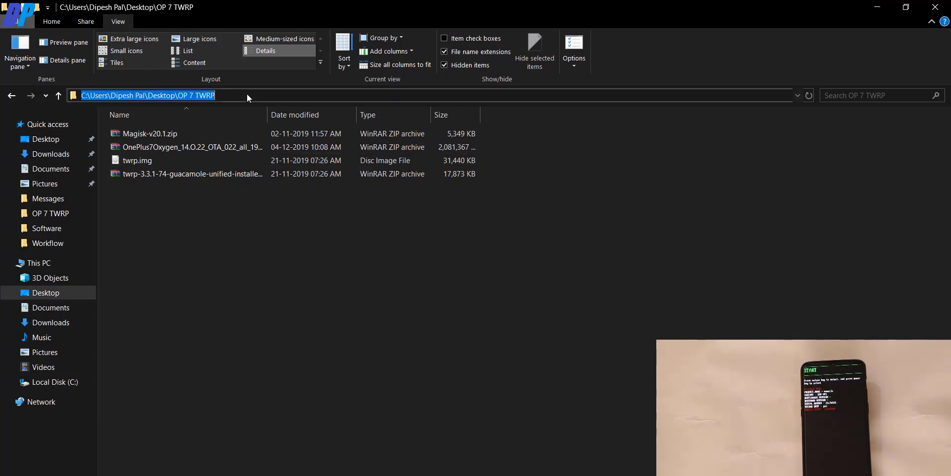
Open a Command Prompt in the OP 7 TWRP folder using 'cmd' in the address bar.
{"action": "type", "text": "cmd"}
{"action": "key", "text": "Return"}
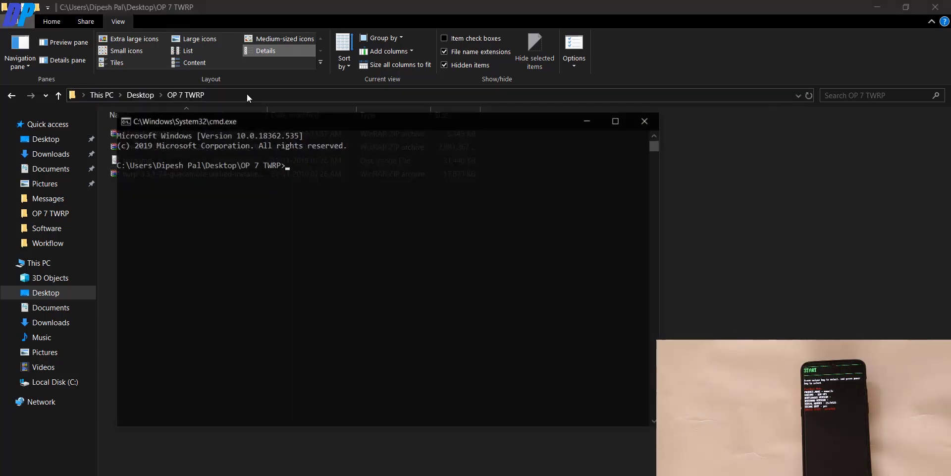
{"action": "left_click_drag", "start_coordinate": [250, 120], "coordinate": [432, 153]}
Run 'fastboot devices', 'fastboot oem unlock' and 'fastboot boot twrp.img' on the phone.
{"action": "type", "text": "fas"}
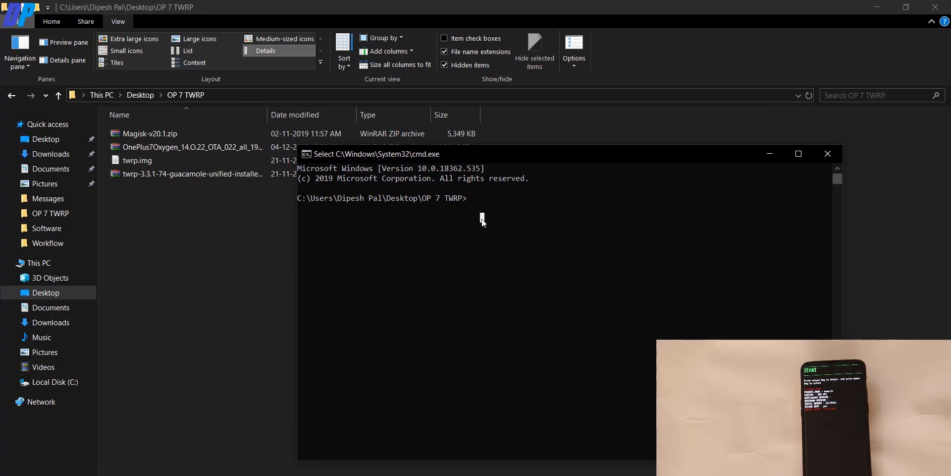
{"action": "type", "text": "tboot de"}
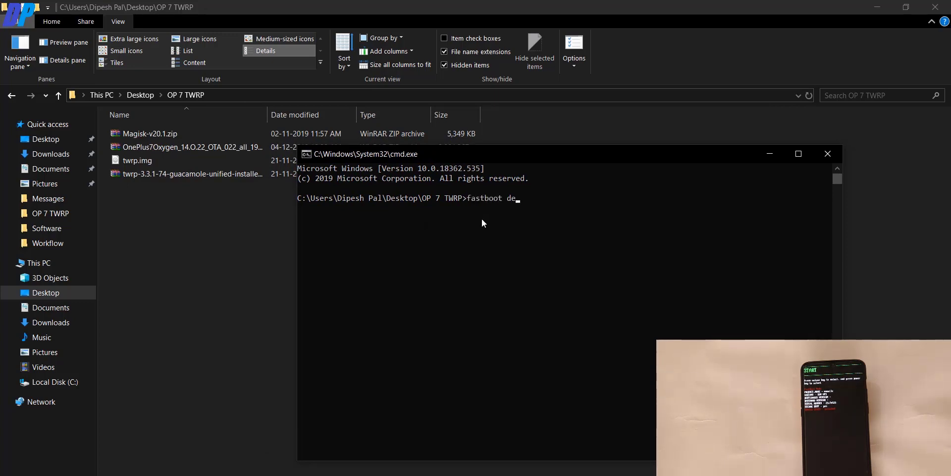
{"action": "type", "text": "vices"}
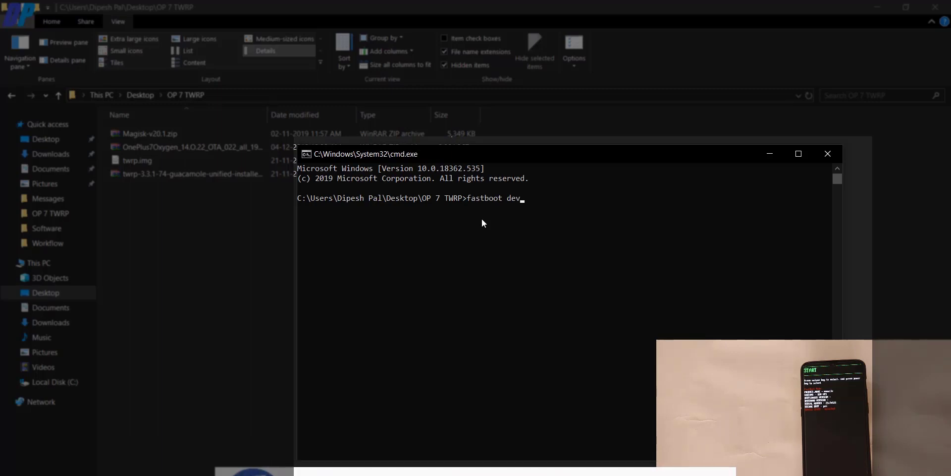
{"action": "key", "text": "Return"}
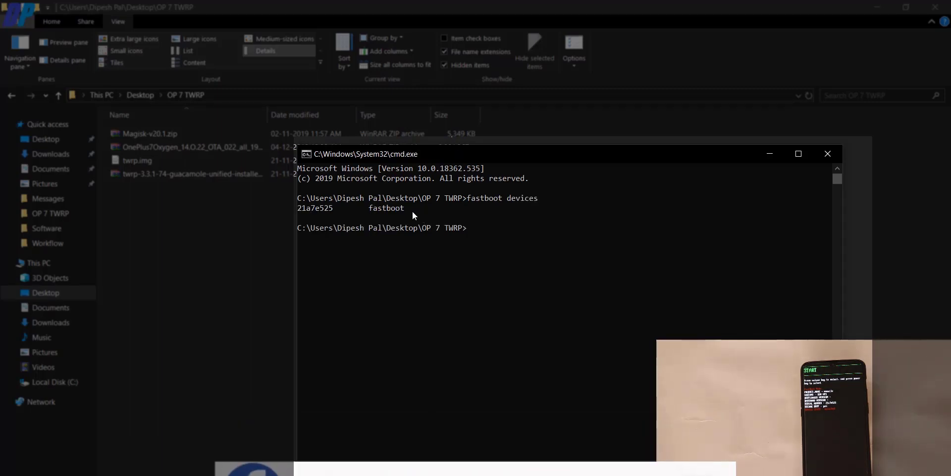
{"action": "type", "text": "fastboot"}
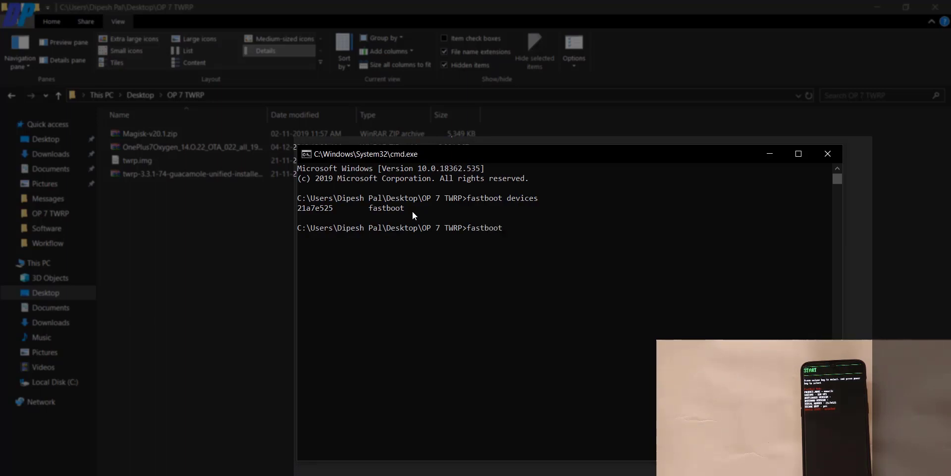
{"action": "type", "text": " oem unlock"}
{"action": "key", "text": "Return"}
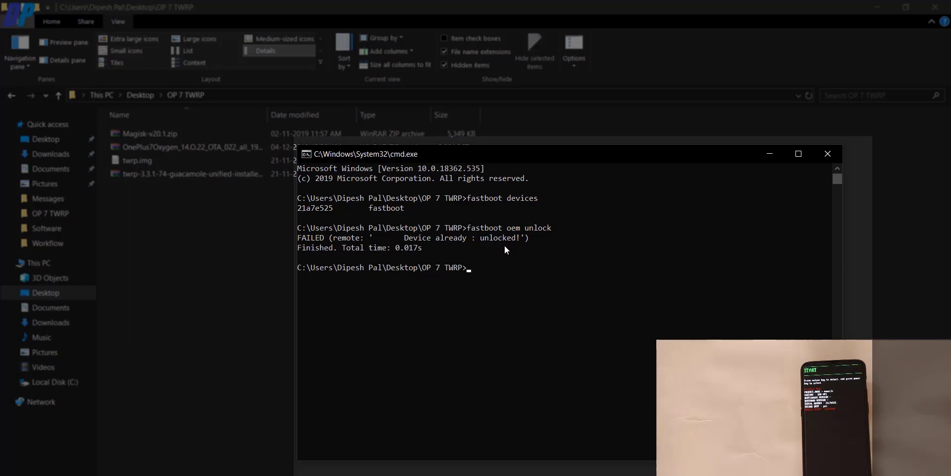
{"action": "type", "text": "fastboot boot twrp.img"}
{"action": "key", "text": "Return"}
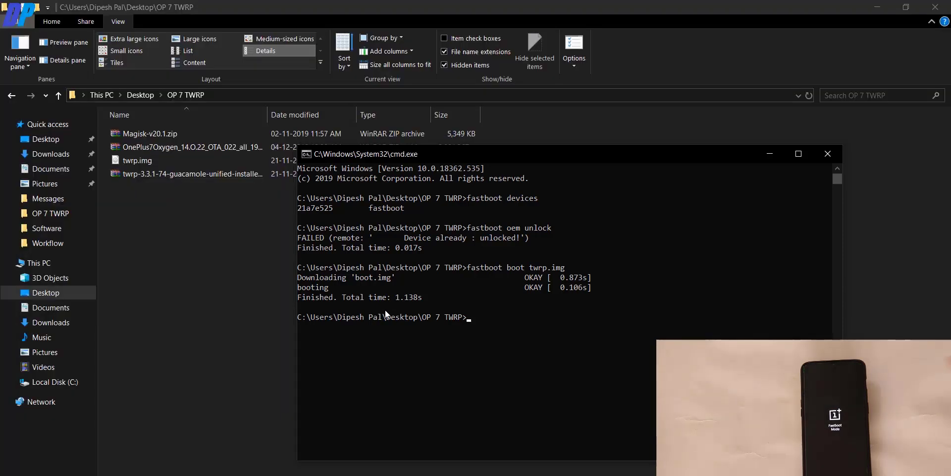
Allow system modifications, then Format Data by confirming with 'yes', and go back.
{"action": "left_click", "coordinate": [826, 154]}
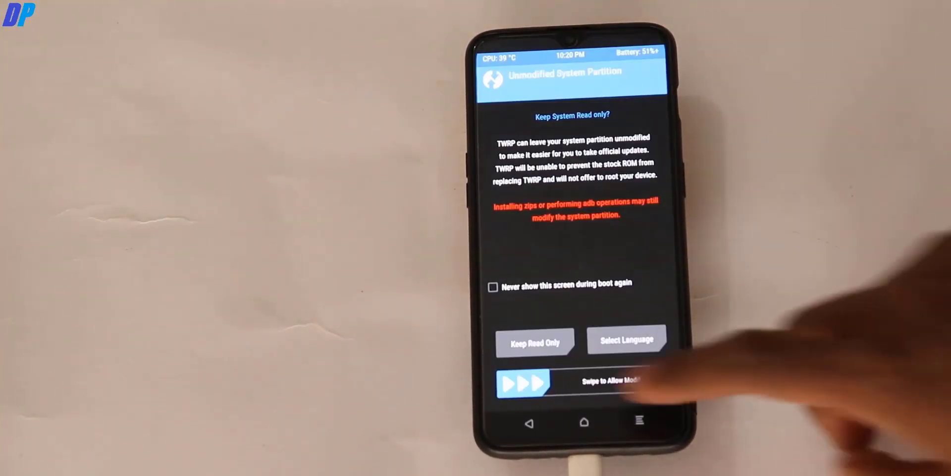
{"action": "left_click_drag", "start_coordinate": [523, 382], "coordinate": [654, 381]}
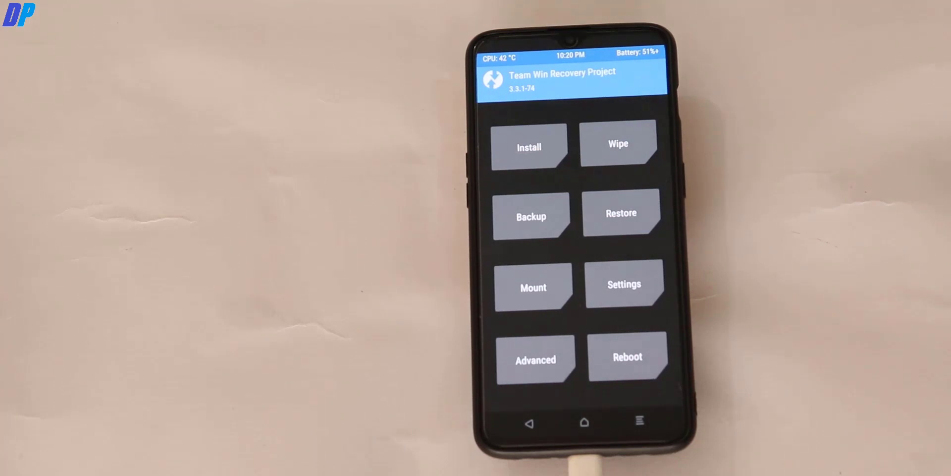
{"action": "left_click", "coordinate": [618, 143]}
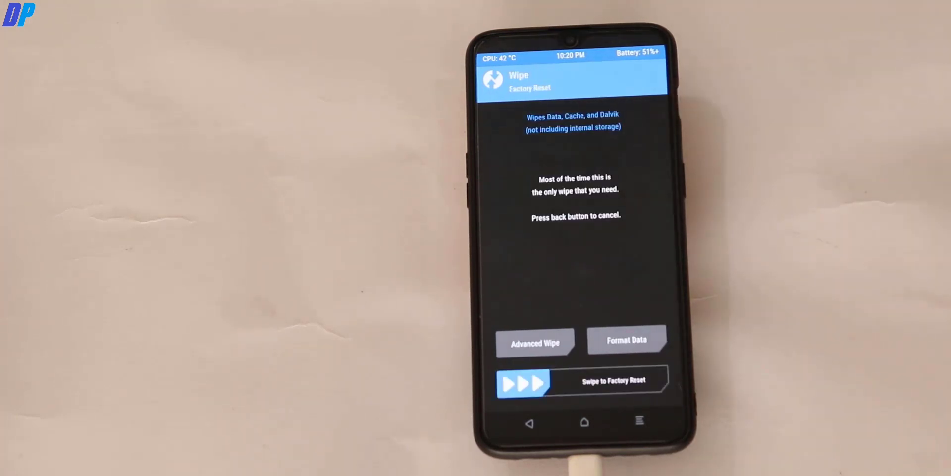
{"action": "left_click", "coordinate": [627, 340]}
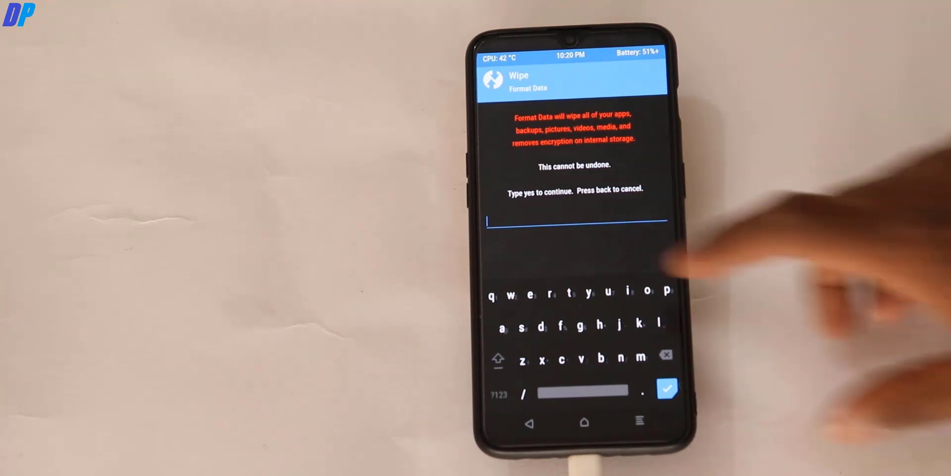
{"action": "type", "text": "yes"}
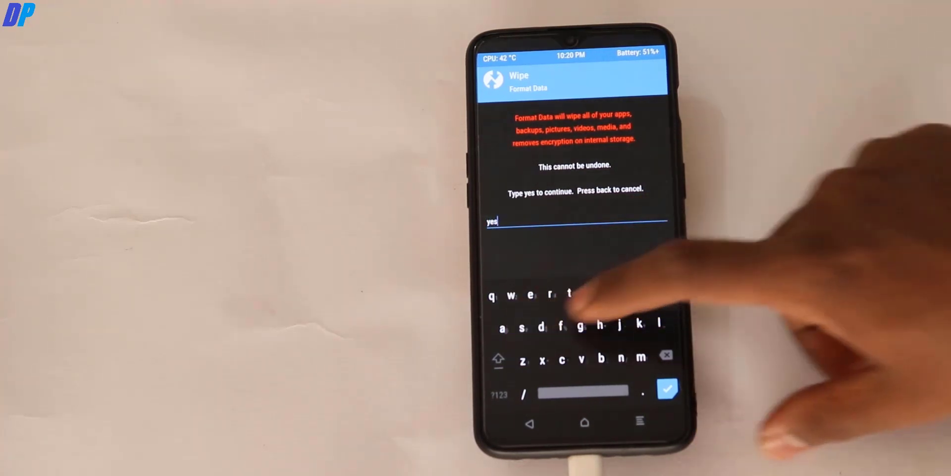
{"action": "left_click", "coordinate": [667, 388]}
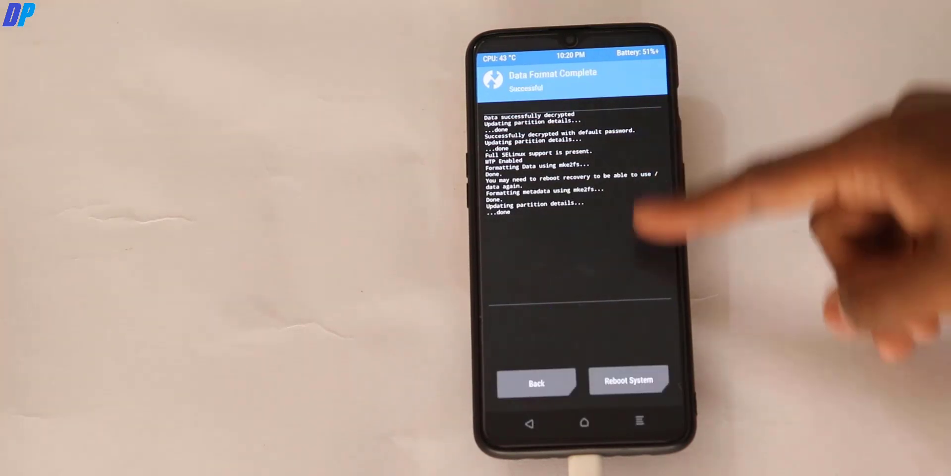
{"action": "left_click", "coordinate": [585, 422]}
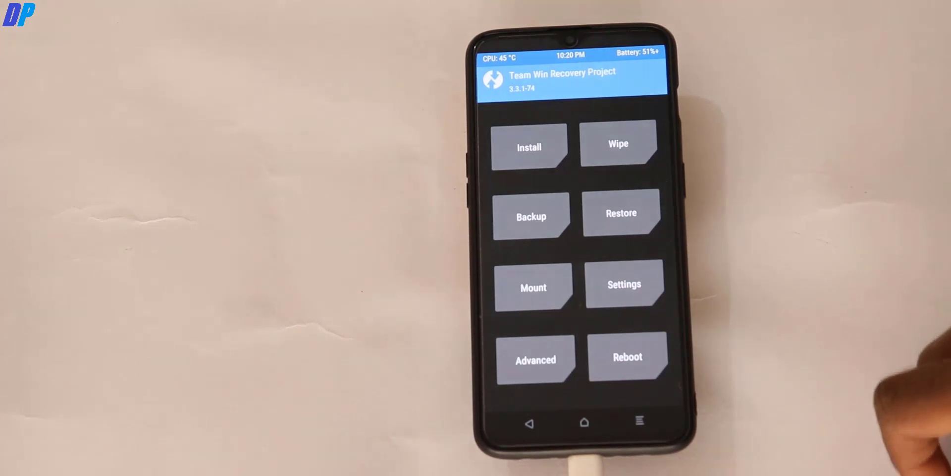
{"action": "left_click", "coordinate": [618, 143]}
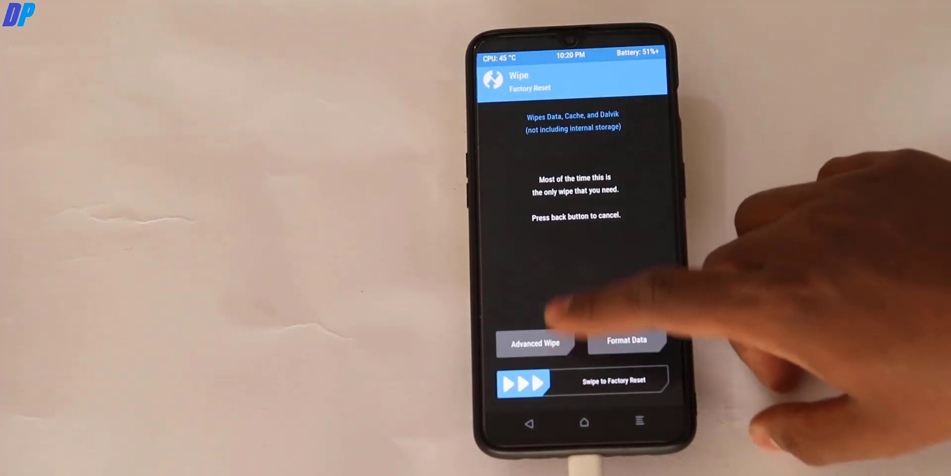
{"action": "left_click", "coordinate": [535, 342]}
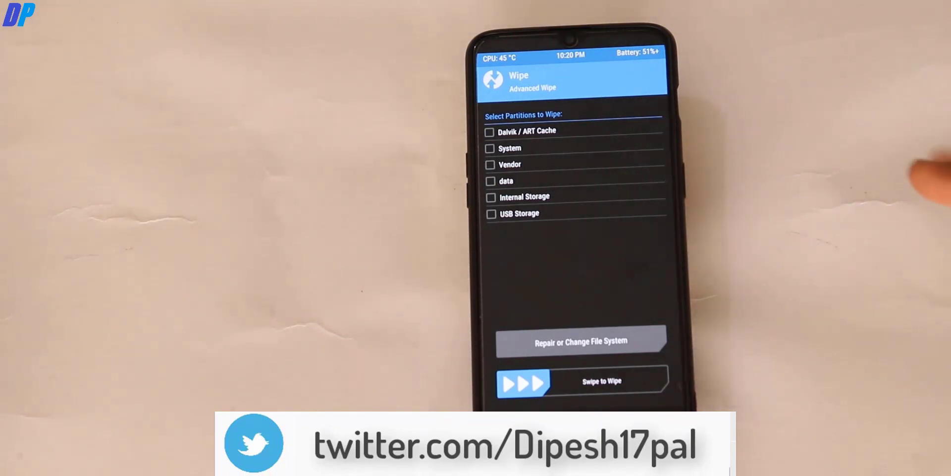
{"action": "left_click", "coordinate": [584, 422]}
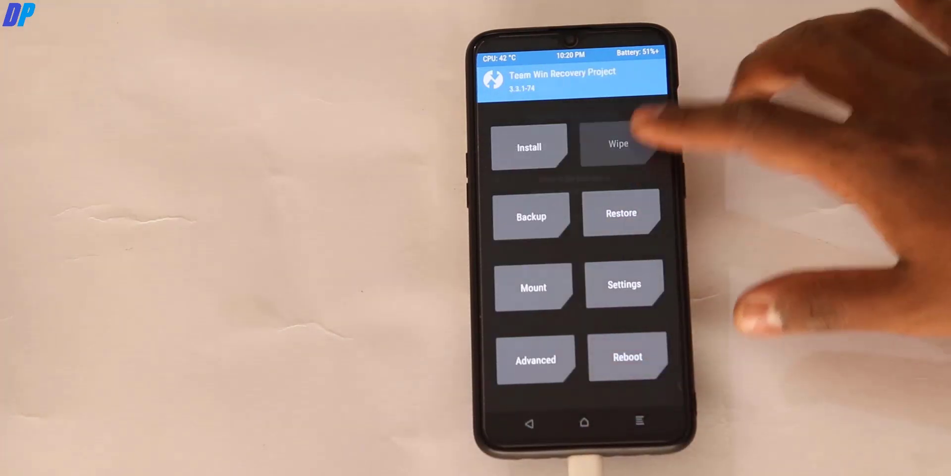
{"action": "left_click", "coordinate": [618, 144]}
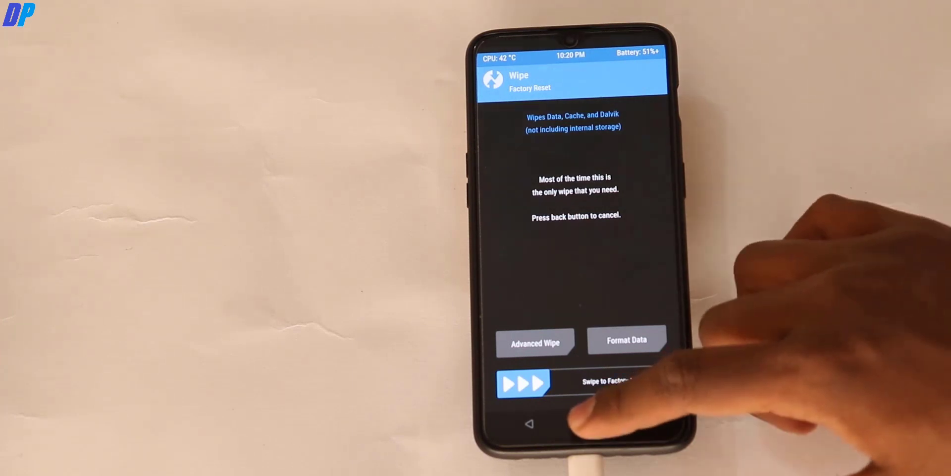
{"action": "left_click", "coordinate": [584, 422]}
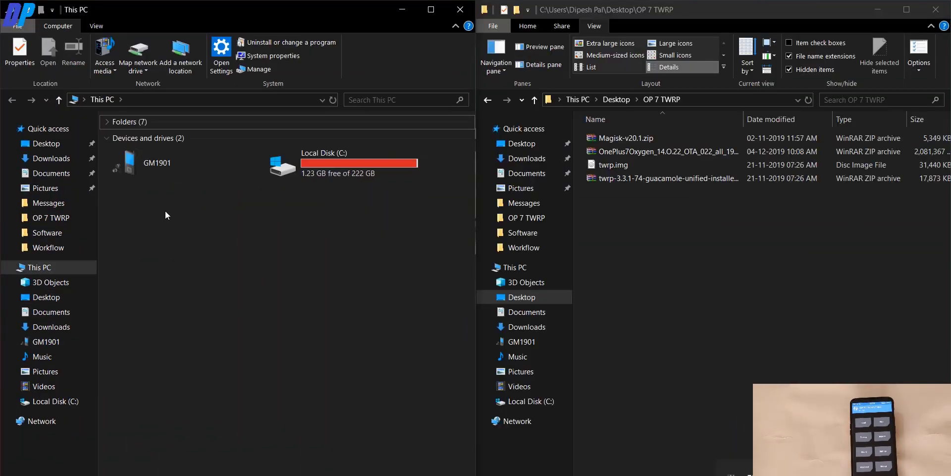
Copy the four OP 7 TWRP files into GM1901 Internal Storage, then select the YouTube video title.
{"action": "double_click", "coordinate": [158, 168]}
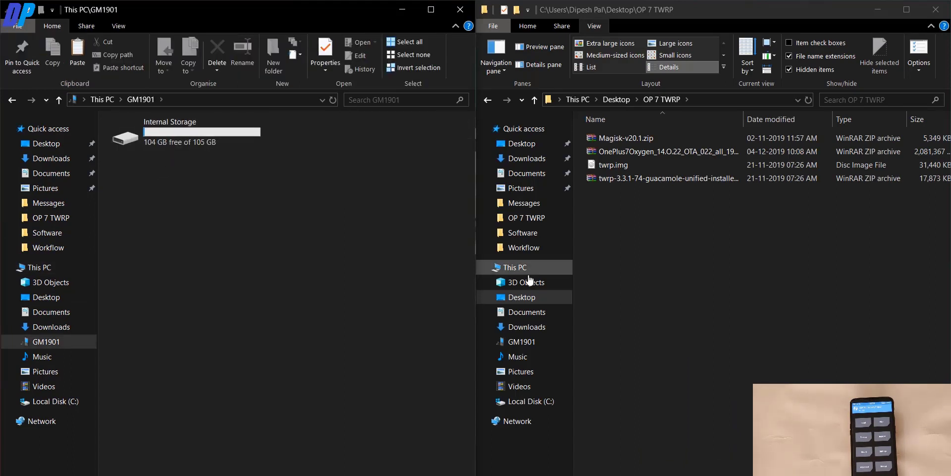
{"action": "left_click_drag", "start_coordinate": [619, 253], "coordinate": [576, 45]}
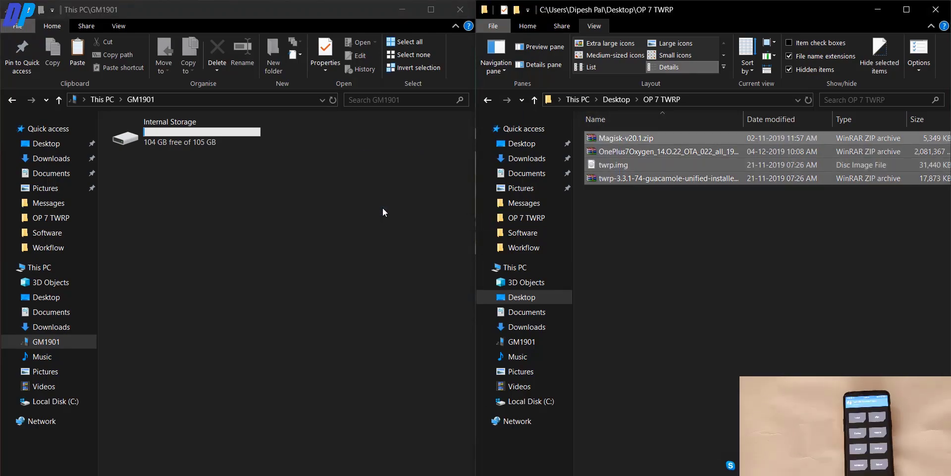
{"action": "left_click", "coordinate": [383, 208]}
{"action": "key", "text": "ctrl+v"}
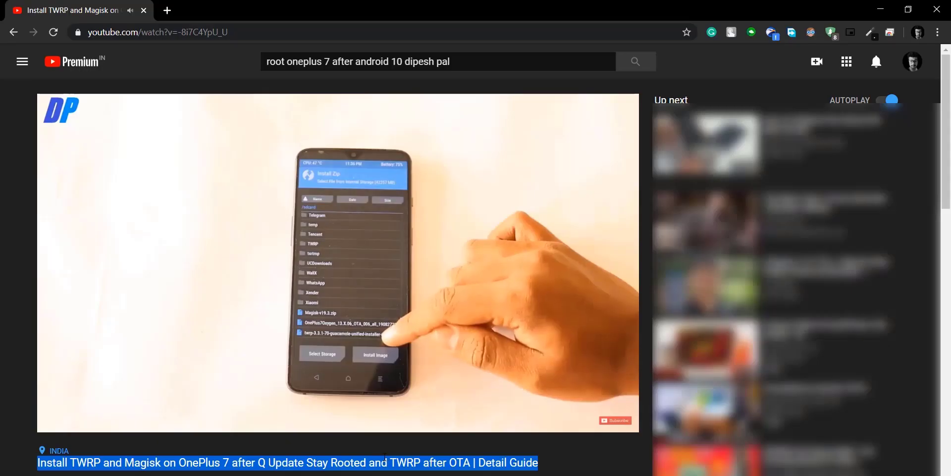
{"action": "left_click", "coordinate": [385, 457]}
{"action": "triple_click", "coordinate": [377, 463]}
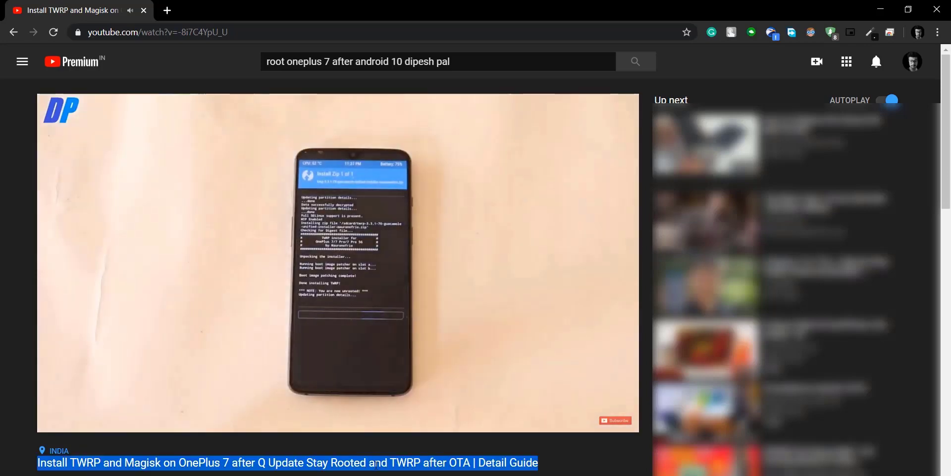
{"action": "left_click", "coordinate": [388, 448]}
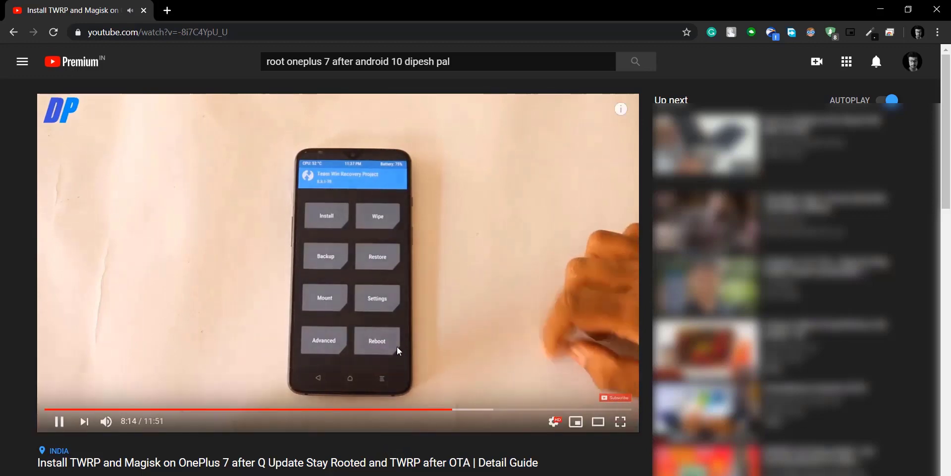
{"action": "left_click", "coordinate": [397, 346]}
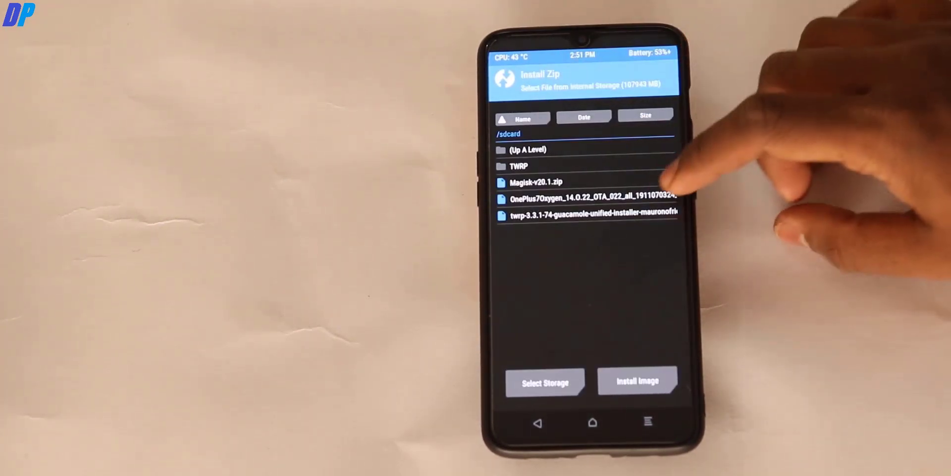
Choose the OnePlus7Oxygen OTA zip in /sdcard and swipe to flash it.
{"action": "left_click", "coordinate": [644, 197]}
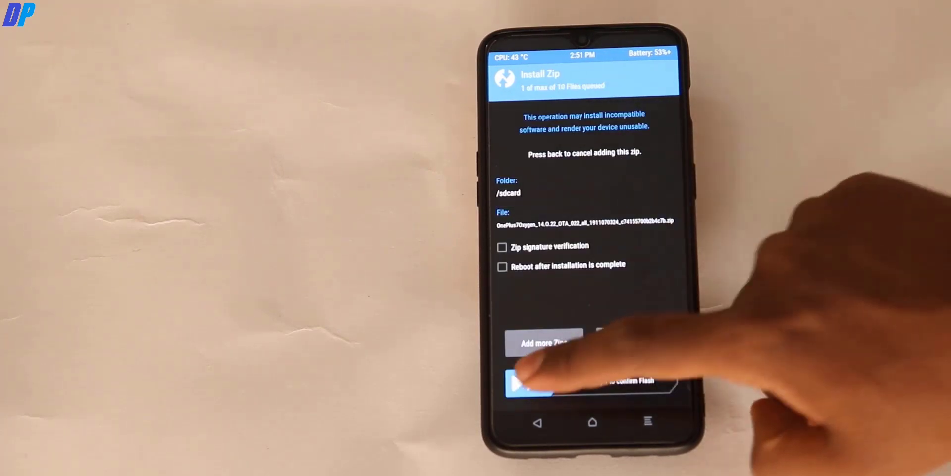
{"action": "left_click_drag", "start_coordinate": [530, 379], "coordinate": [676, 379]}
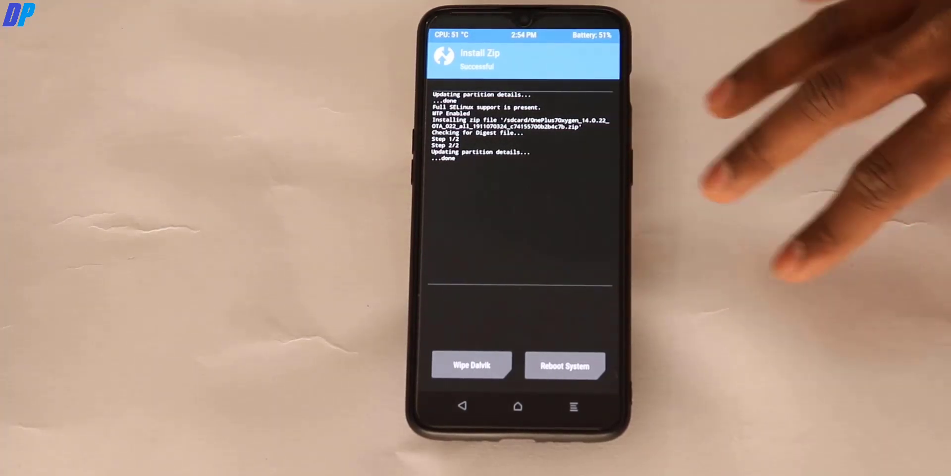
Reboot the phone from TWRP into the installed system.
{"action": "left_click", "coordinate": [565, 366]}
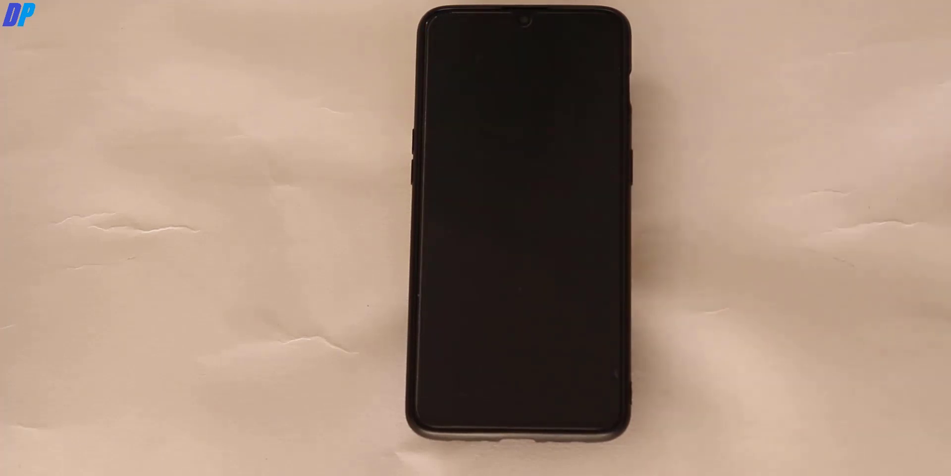